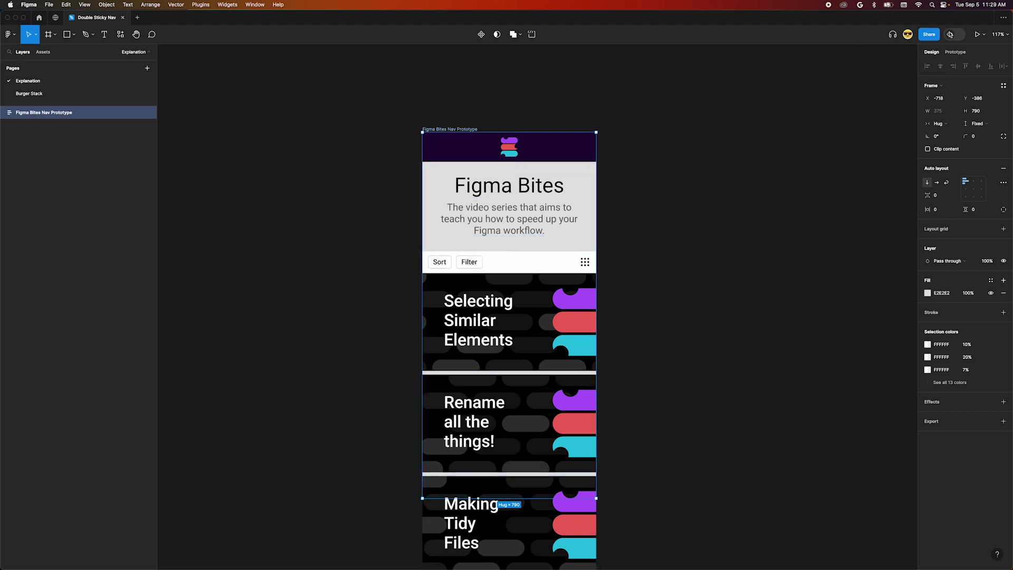
# Preview the Figma Bites prototype, scroll it down and back up, then return to the editor
pyautogui.click(979, 34)
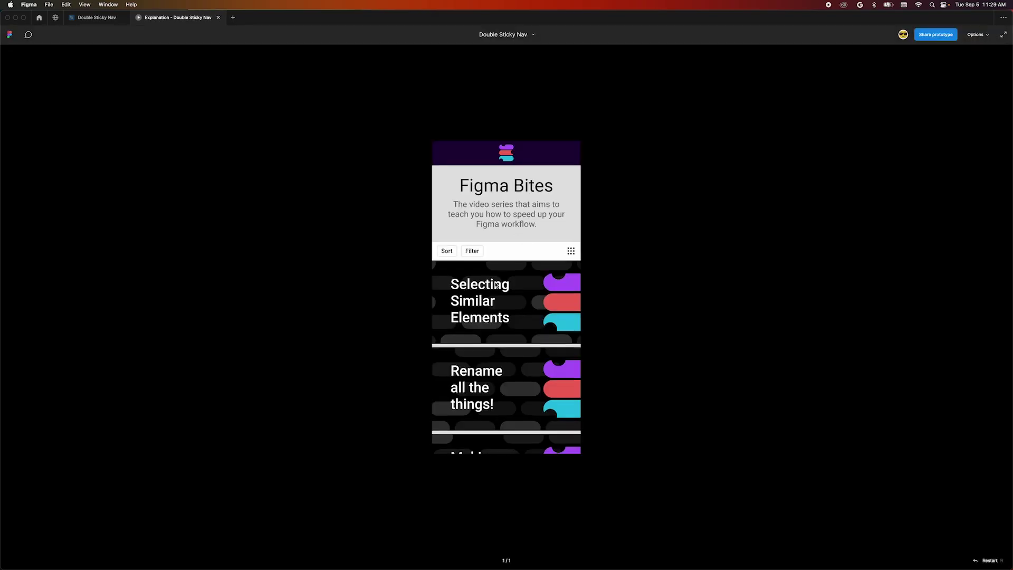
pyautogui.scroll(-10, 496, 284)
pyautogui.scroll(10, 496, 285)
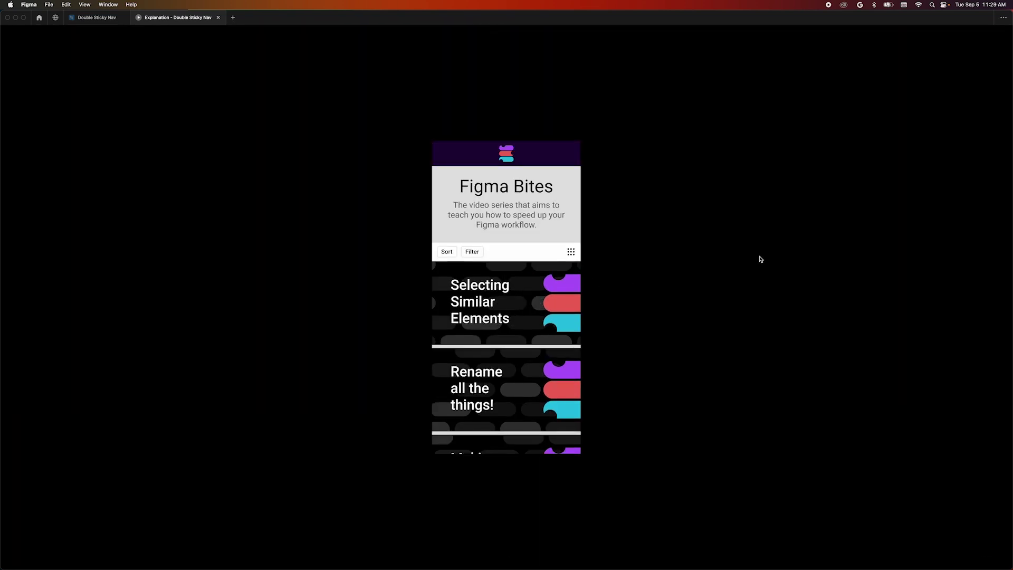
pyautogui.click(97, 17)
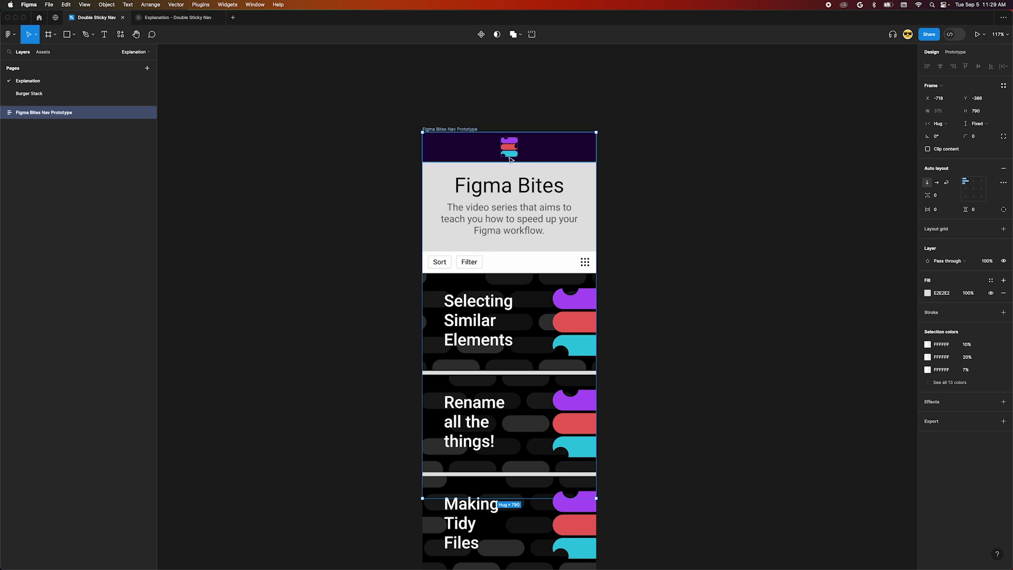
# Give the Header layer absolute position and a Fixed scroll position
pyautogui.click(492, 157)
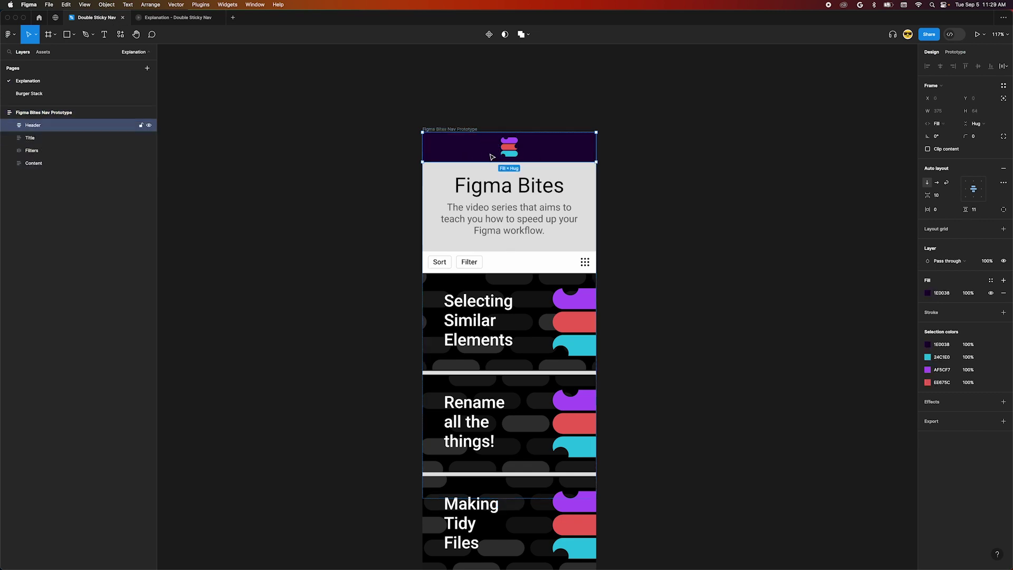
pyautogui.click(1003, 99)
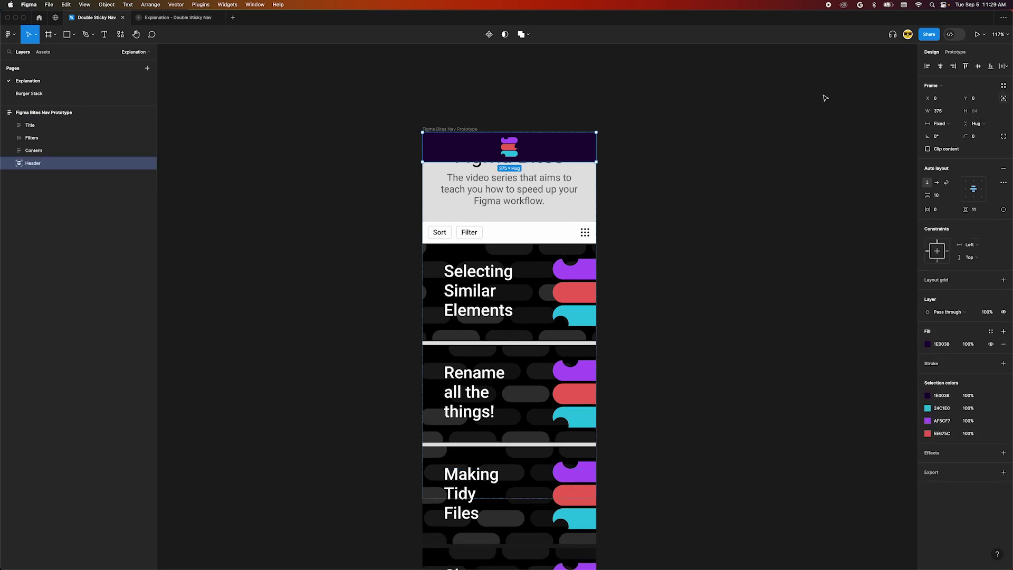
pyautogui.click(956, 52)
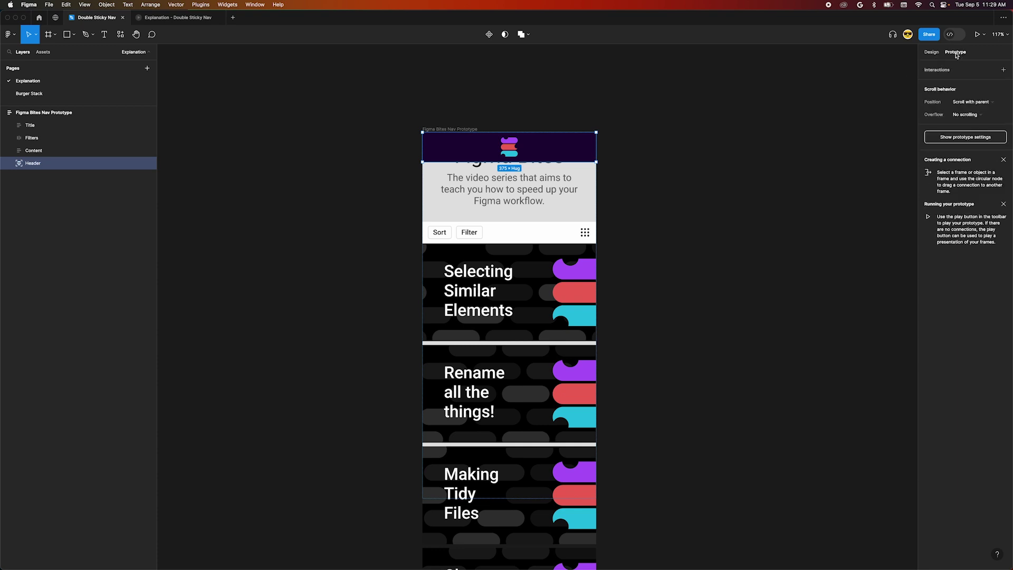
pyautogui.click(983, 102)
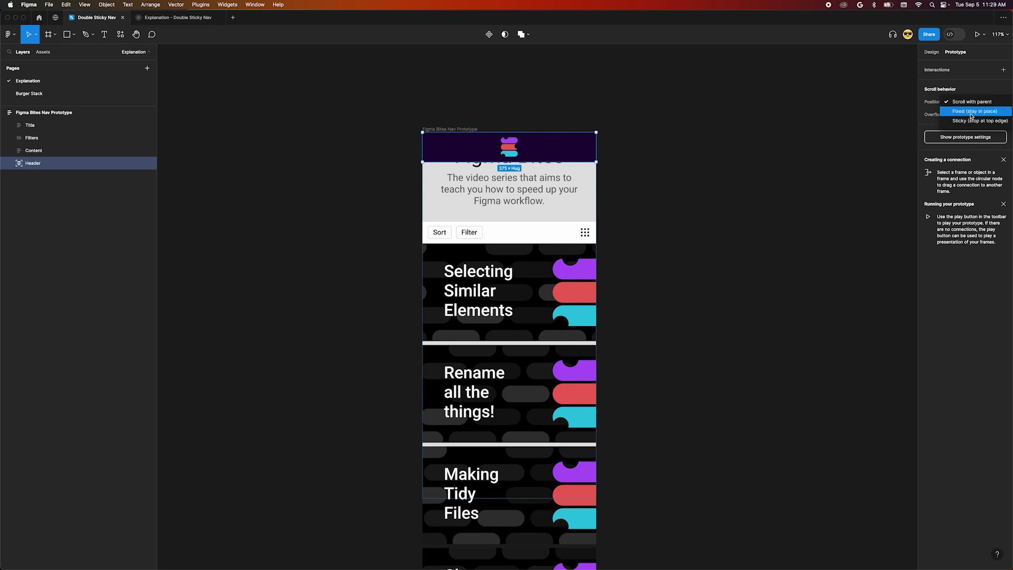
pyautogui.click(971, 111)
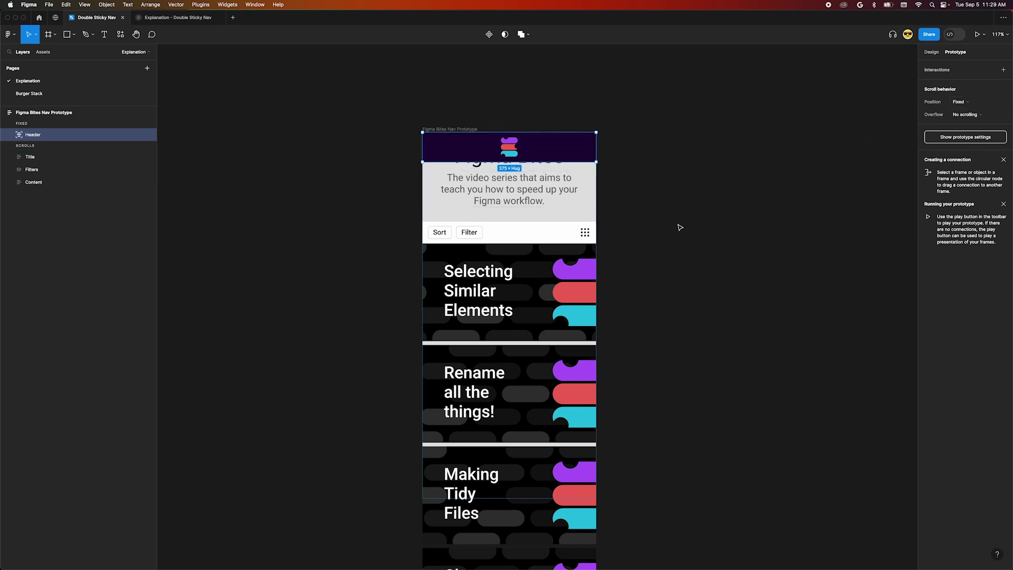
# Turn on individual padding for the Figma Bites Nav Prototype frame and set top padding to 64
pyautogui.click(445, 129)
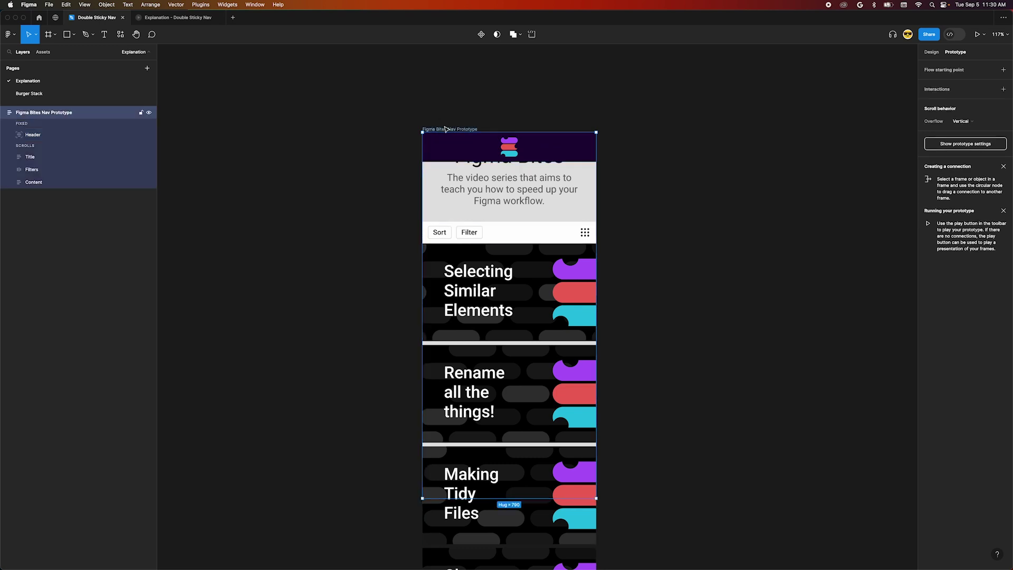
pyautogui.click(932, 52)
pyautogui.click(1004, 210)
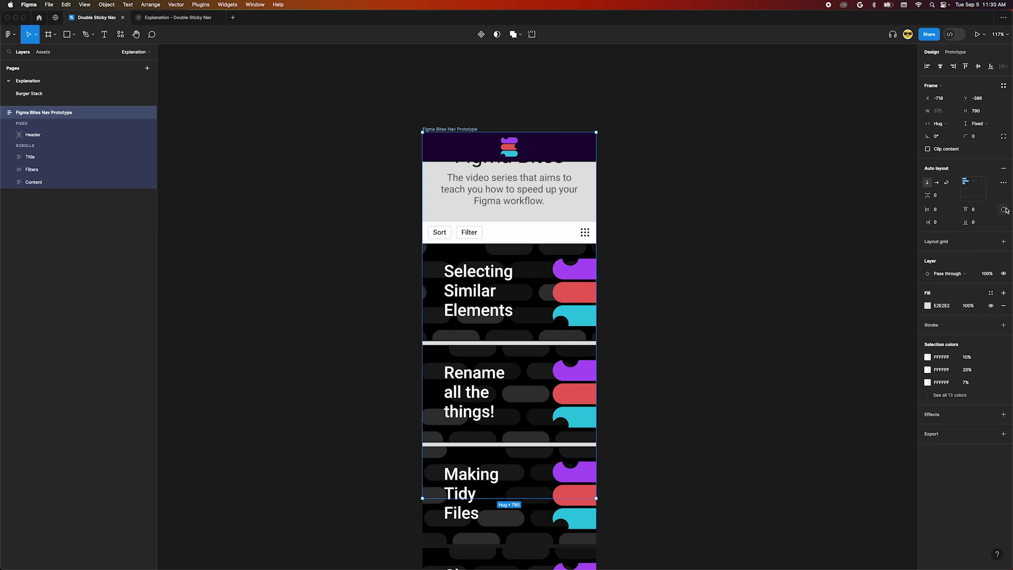
pyautogui.click(988, 212)
pyautogui.press('Return')
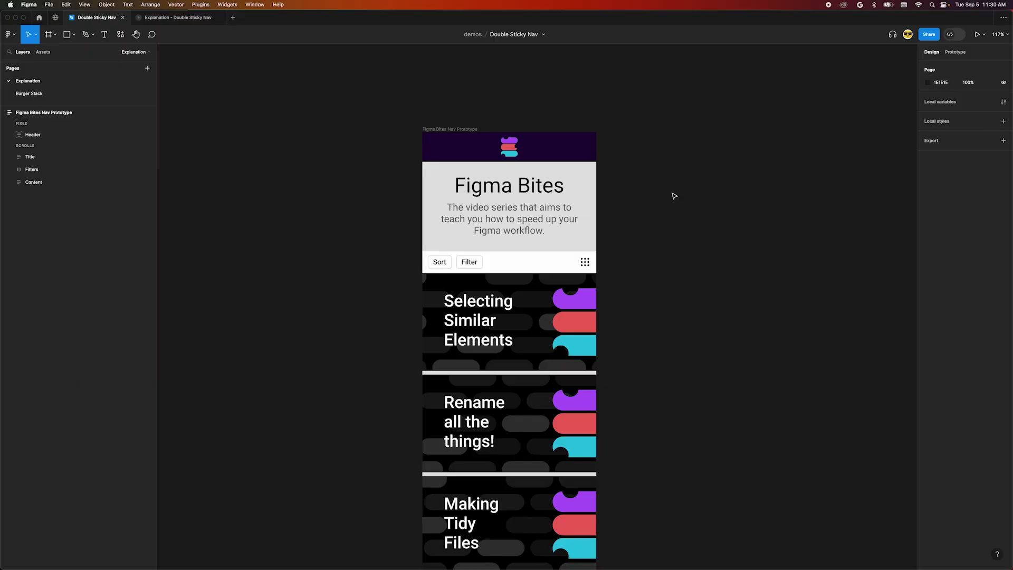
# Scroll the running prototype down and up twice to confirm the header stays fixed, then return to the editor
pyautogui.click(184, 17)
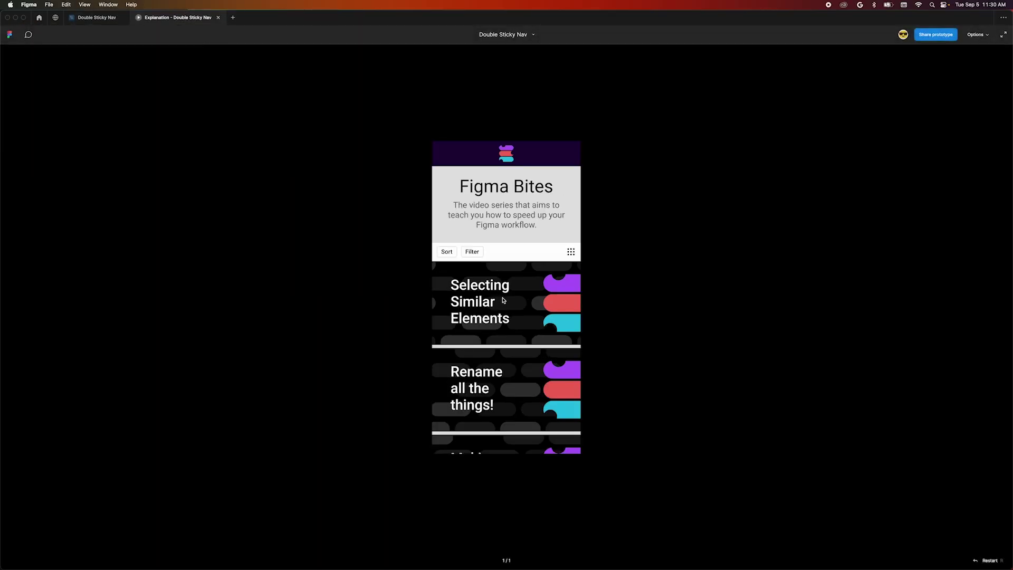
pyautogui.scroll(-5, 508, 298)
pyautogui.scroll(5, 508, 298)
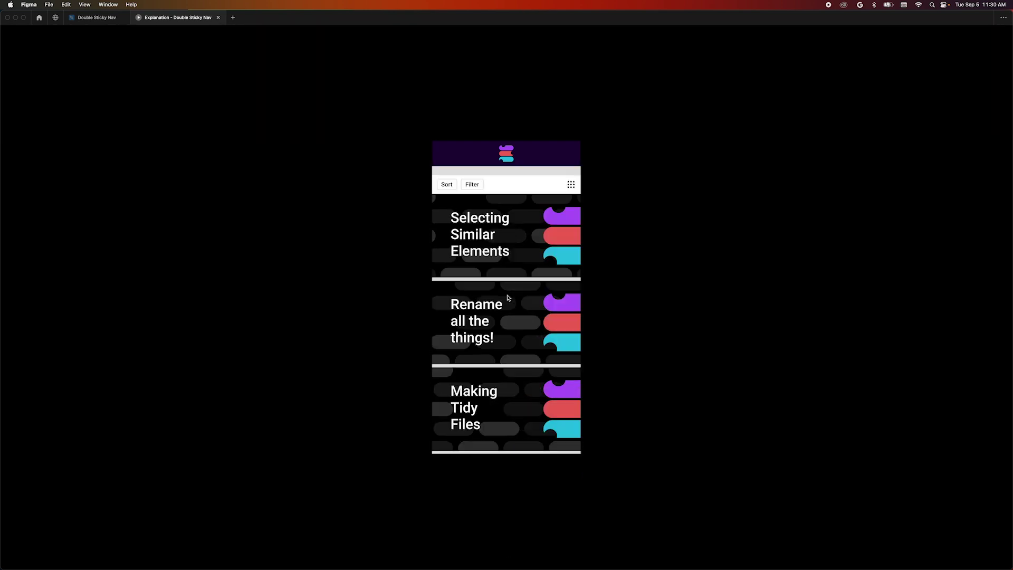
pyautogui.scroll(-8, 509, 298)
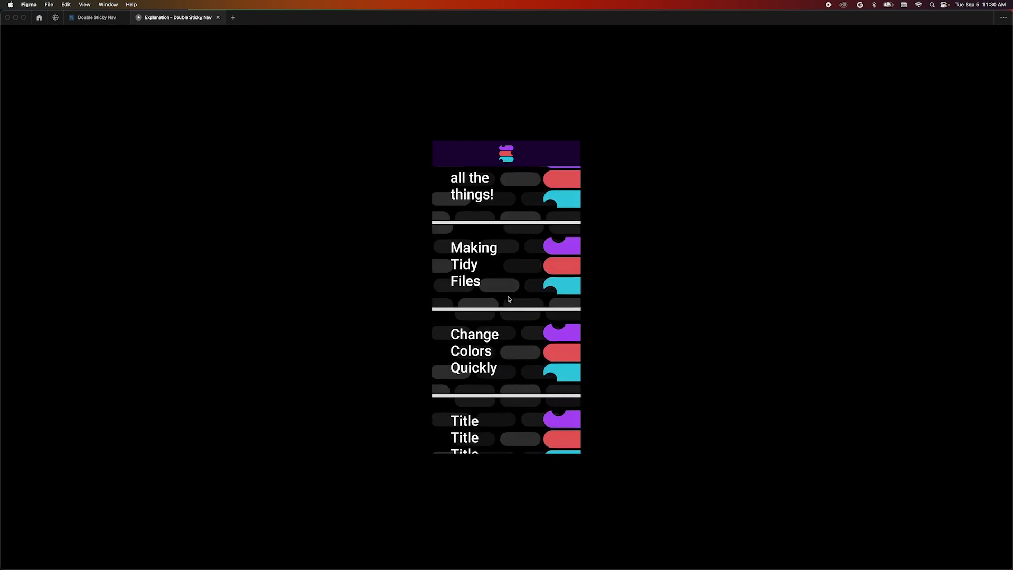
pyautogui.scroll(8, 508, 299)
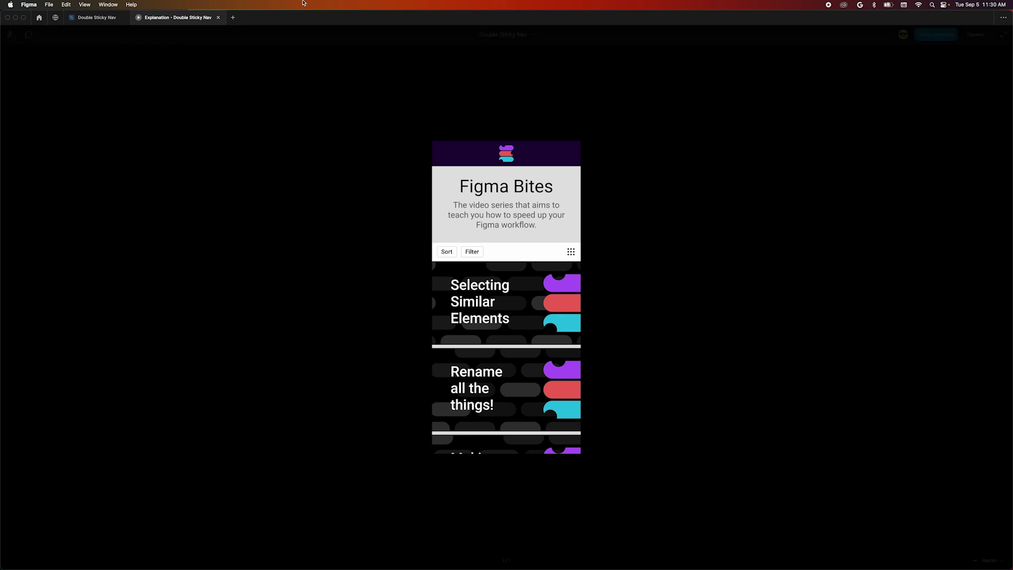
pyautogui.click(91, 19)
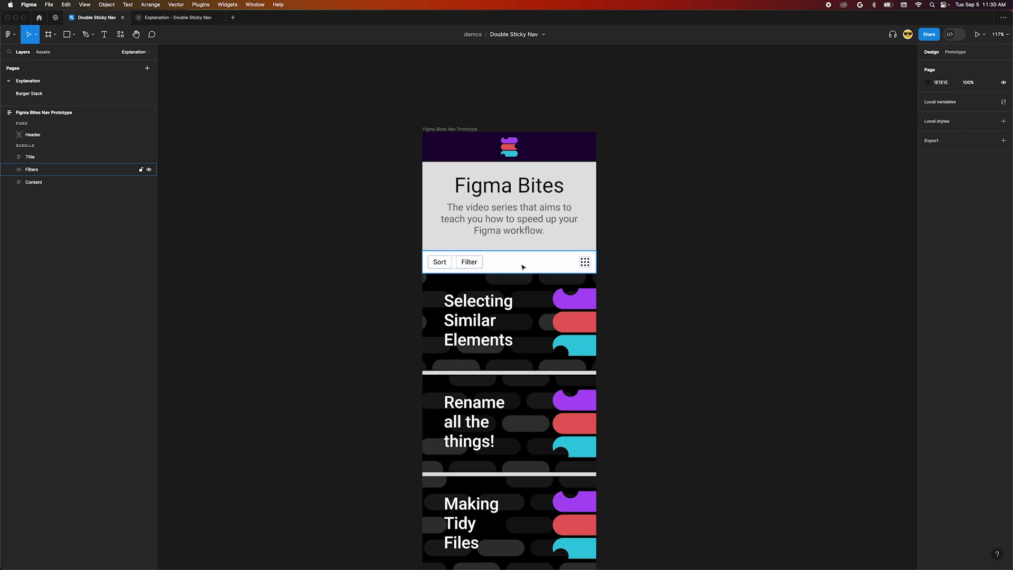
# Set the Filters bar's scroll position to Sticky (stop at top edge), then switch back to the prototype preview
pyautogui.click(521, 272)
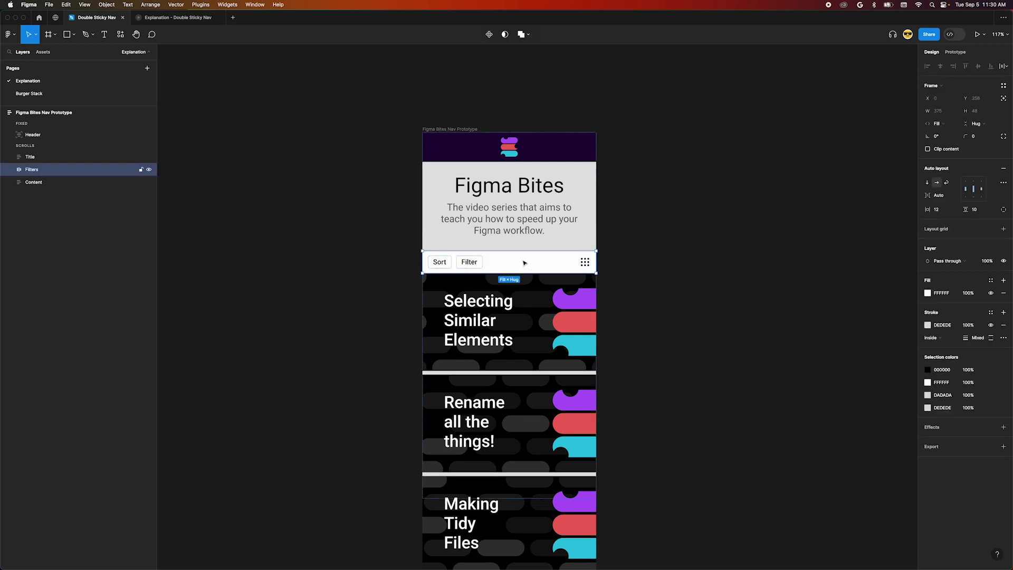
pyautogui.click(954, 53)
pyautogui.click(962, 103)
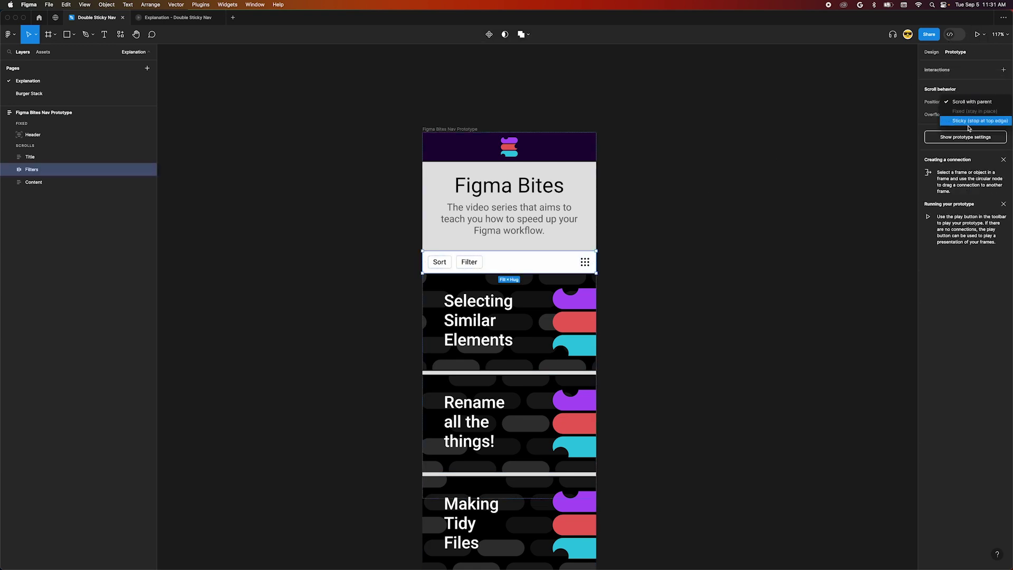
pyautogui.click(969, 121)
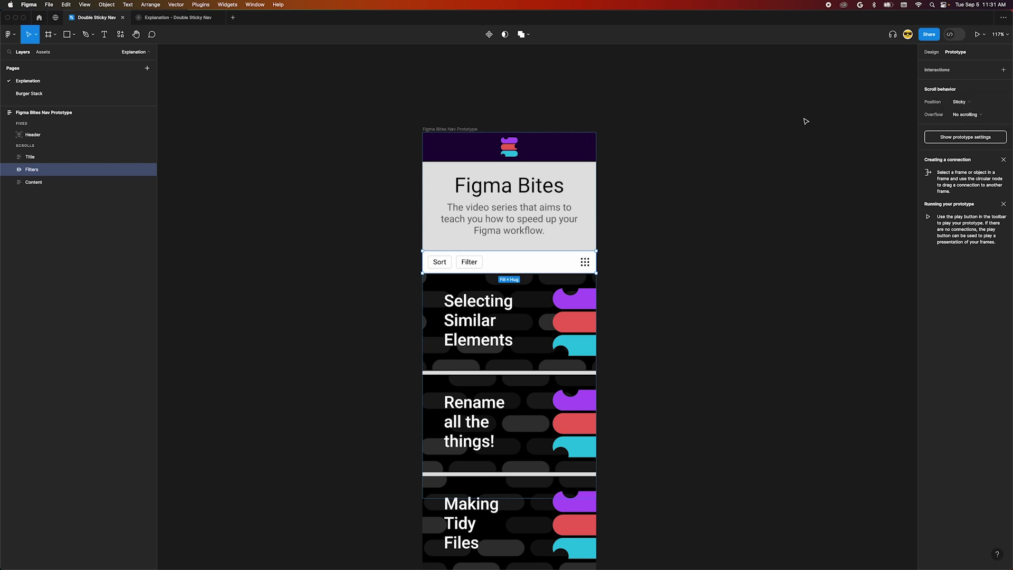
pyautogui.click(203, 24)
pyautogui.scroll(-10, 529, 314)
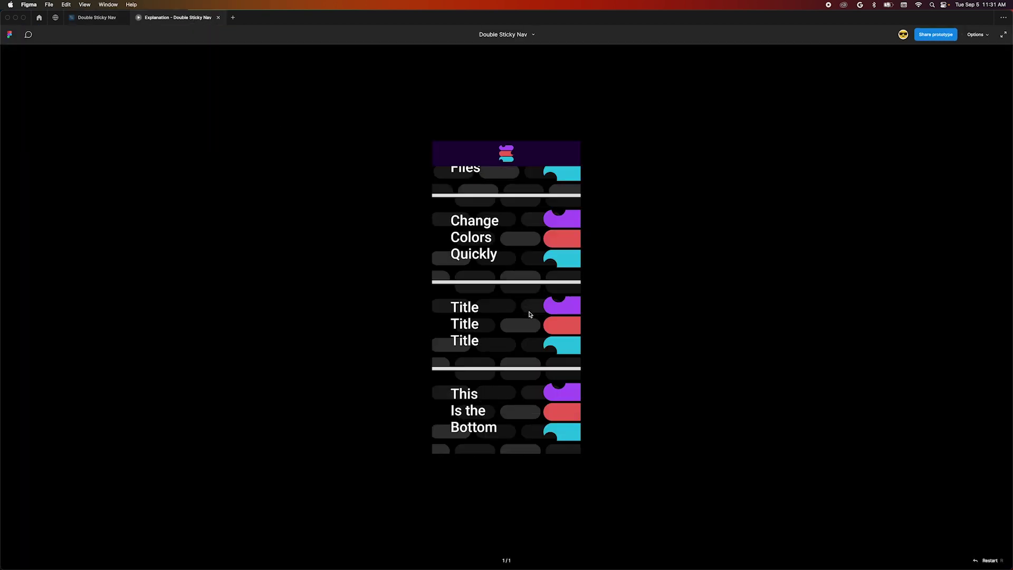
pyautogui.scroll(2, 529, 314)
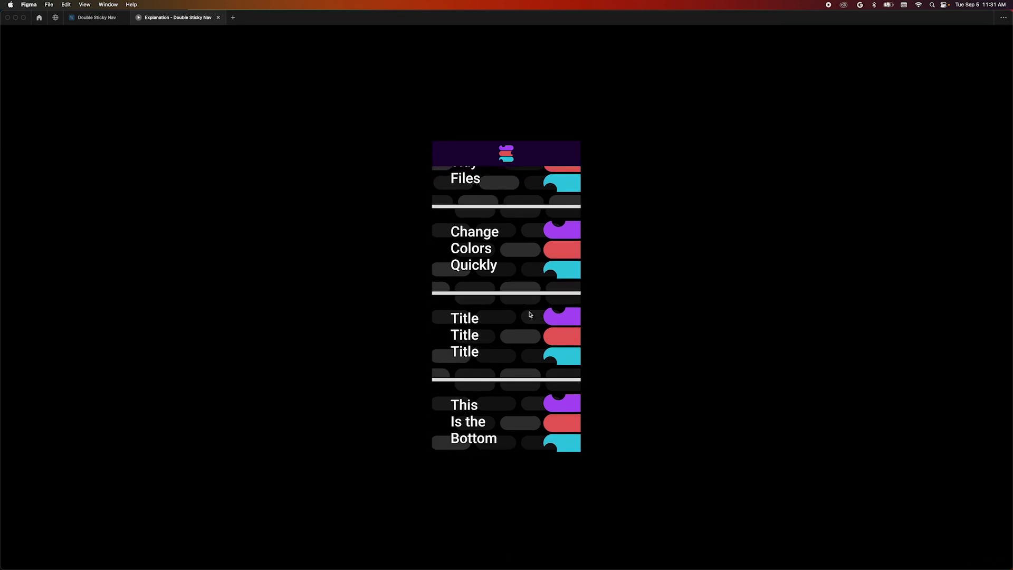
pyautogui.scroll(6, 530, 314)
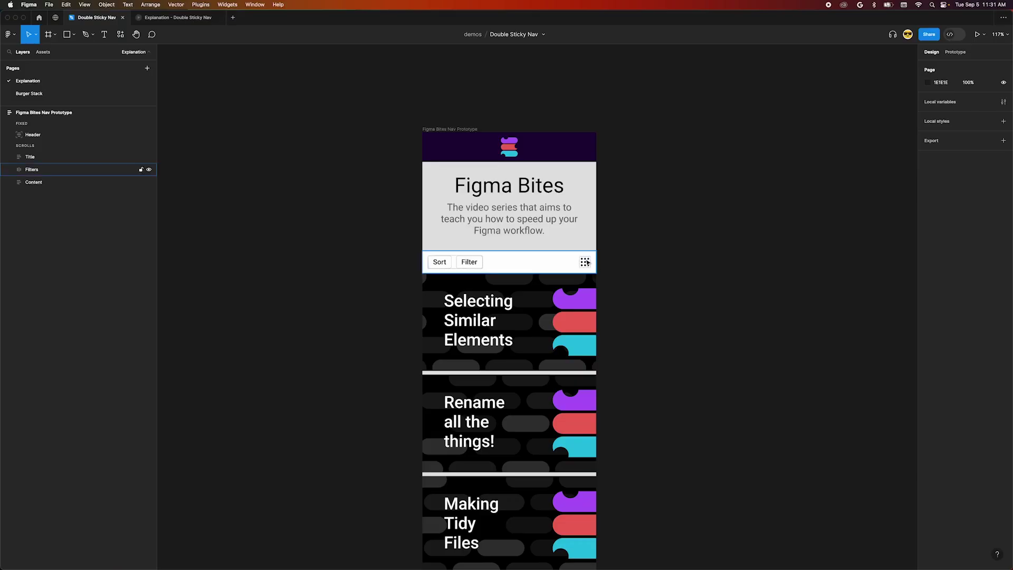
pyautogui.click(554, 269)
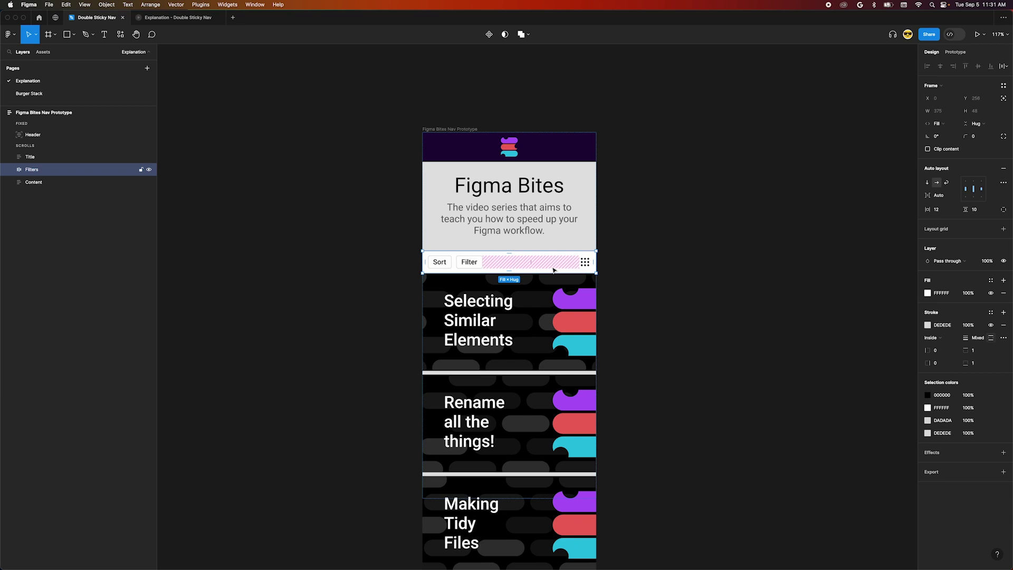
# Wrap the Sort/Filter bar in a new auto-layout frame with 64 top padding
pyautogui.hotkey('shift', 'a')
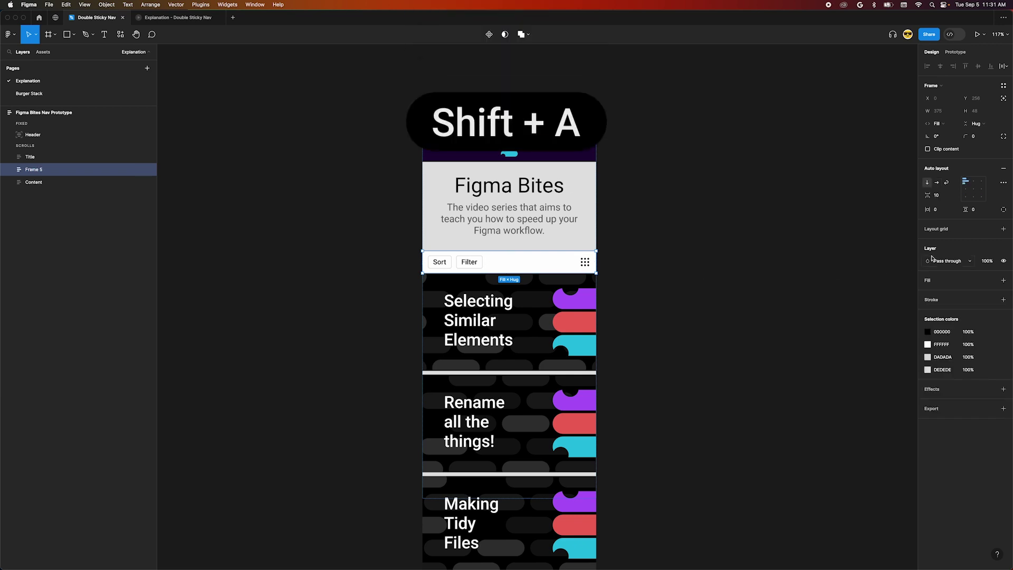
pyautogui.click(1003, 211)
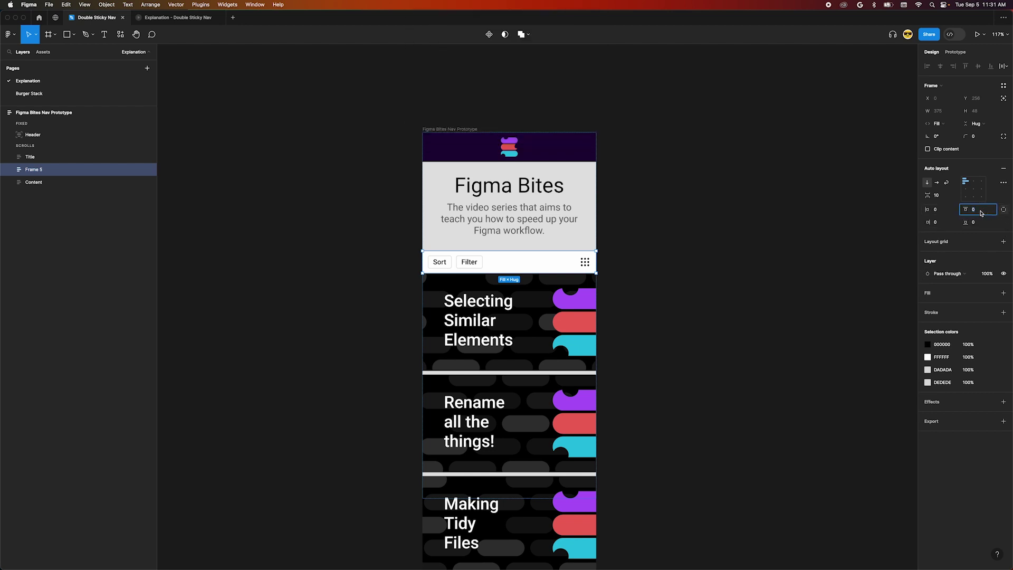
pyautogui.click(973, 210)
pyautogui.write('64')
pyautogui.press('Return')
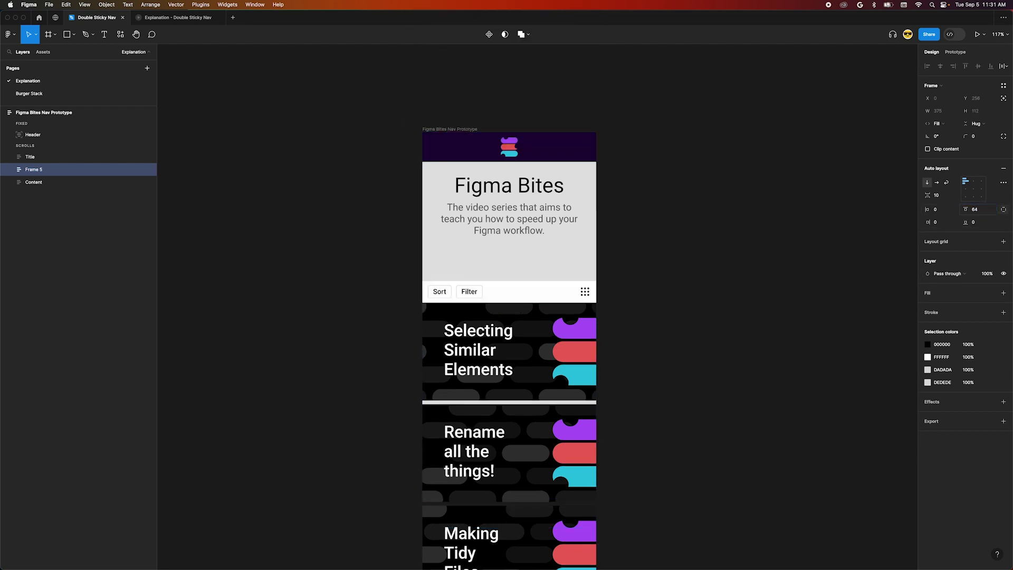
# Set the new wrapper frame's scroll position to Sticky
pyautogui.click(955, 52)
pyautogui.click(972, 102)
pyautogui.click(975, 105)
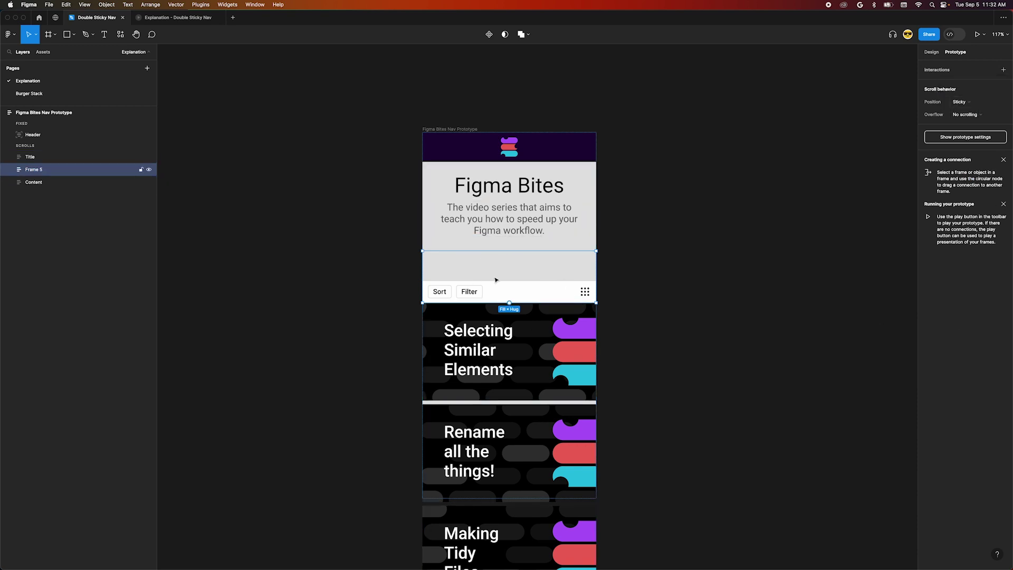
# Give the Title block a fixed height of 128 by entering 192-64
pyautogui.click(488, 193)
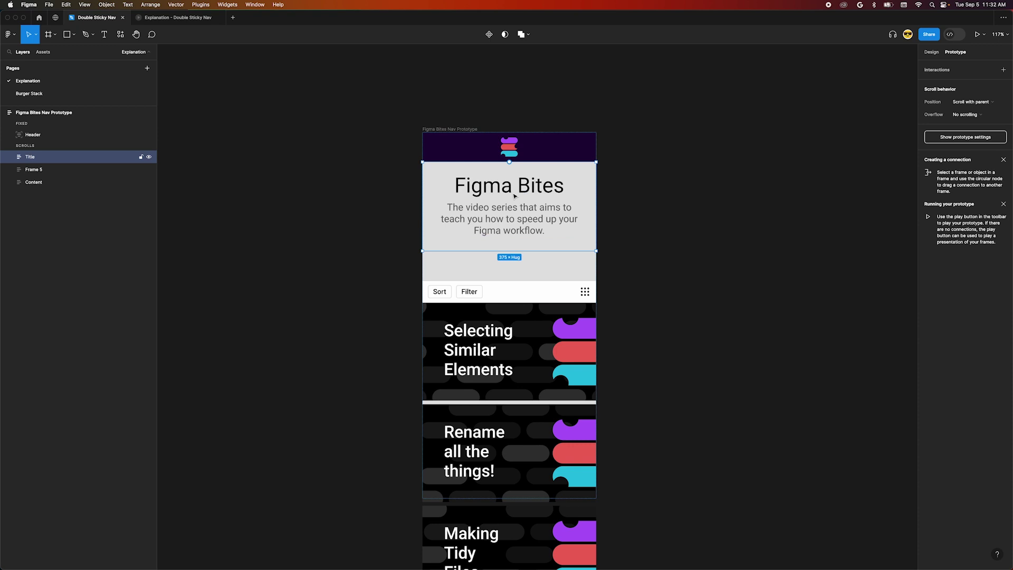
pyautogui.click(932, 52)
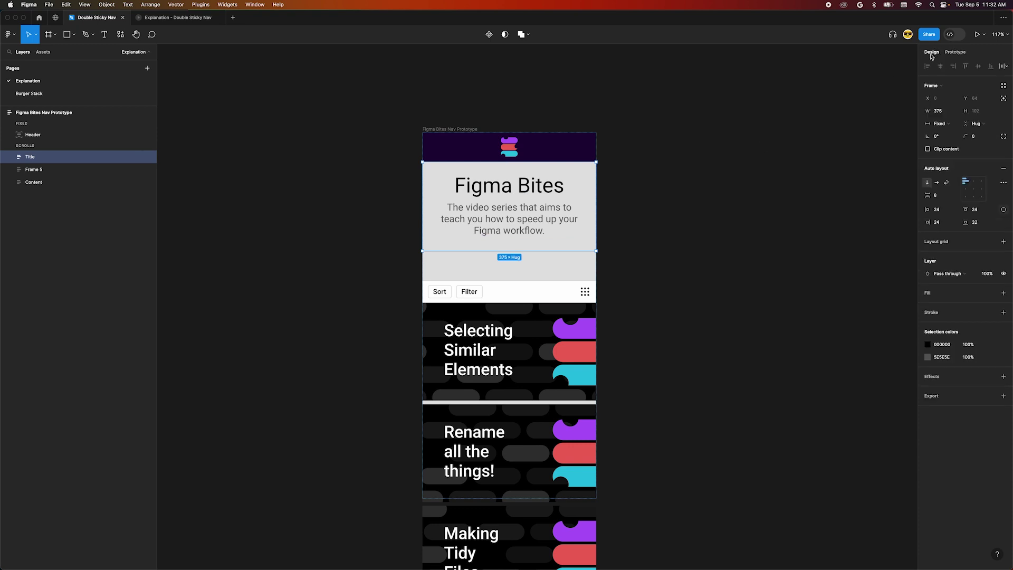
pyautogui.click(991, 124)
pyautogui.click(985, 115)
pyautogui.click(976, 111)
pyautogui.write('192-64')
pyautogui.press('Return')
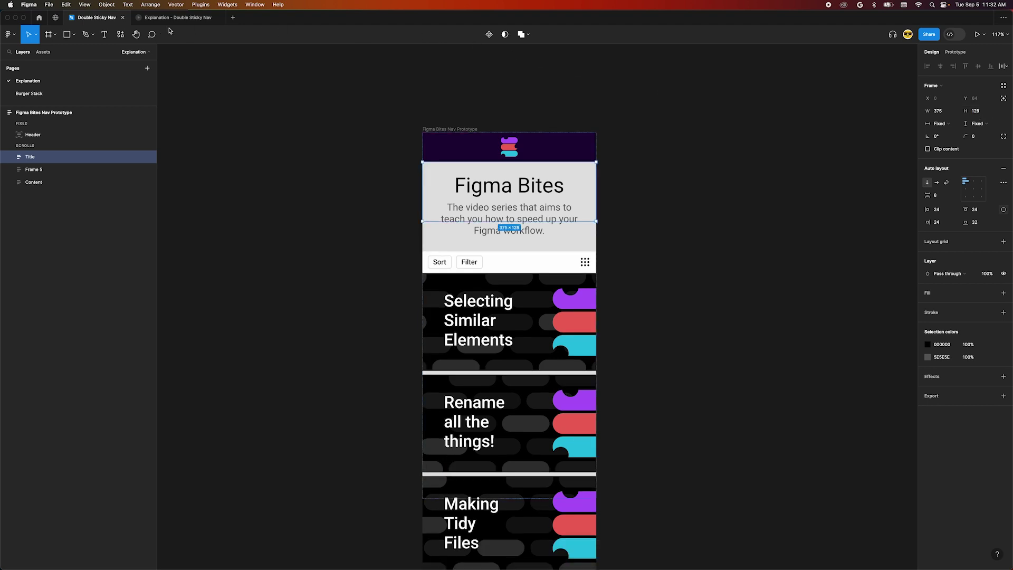
pyautogui.click(174, 17)
# Scroll the prototype to check the title slides under the header and the Sort/Filter bar sticks, then return to the design
pyautogui.scroll(-2, 529, 375)
pyautogui.scroll(-3, 529, 374)
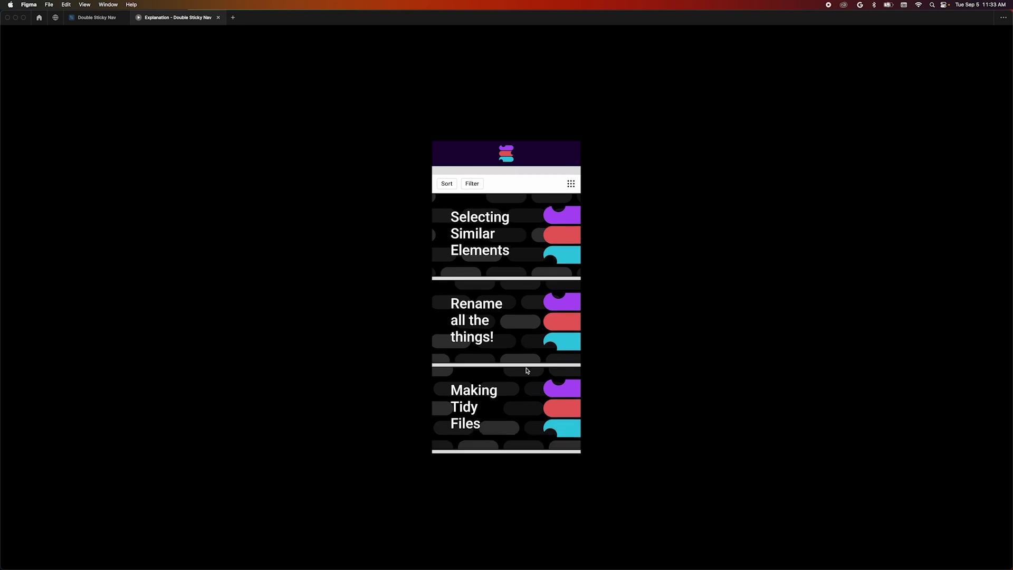
pyautogui.scroll(1, 525, 369)
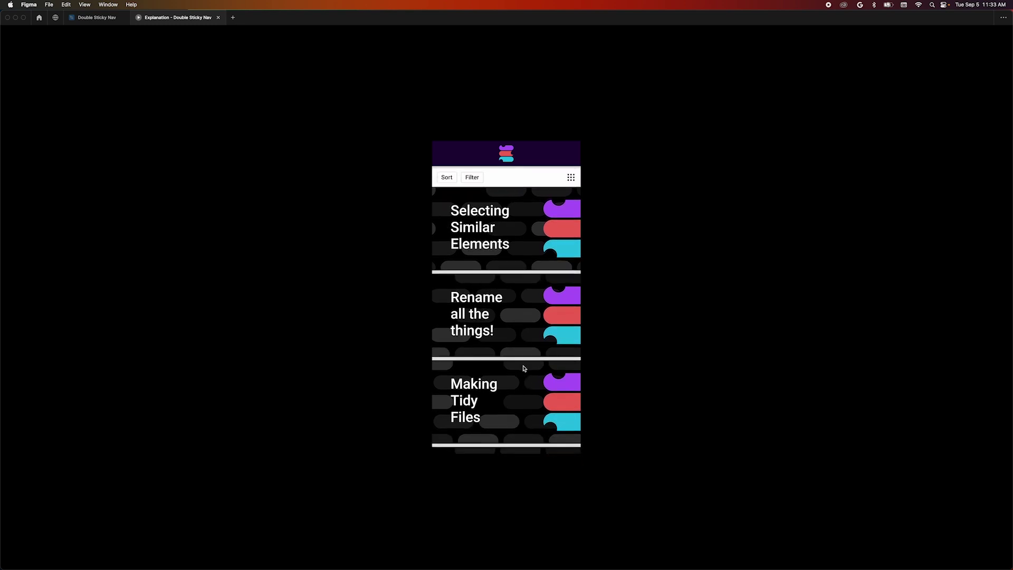
pyautogui.scroll(-3, 525, 368)
pyautogui.moveTo(519, 231); pyautogui.dragTo(515, 307)
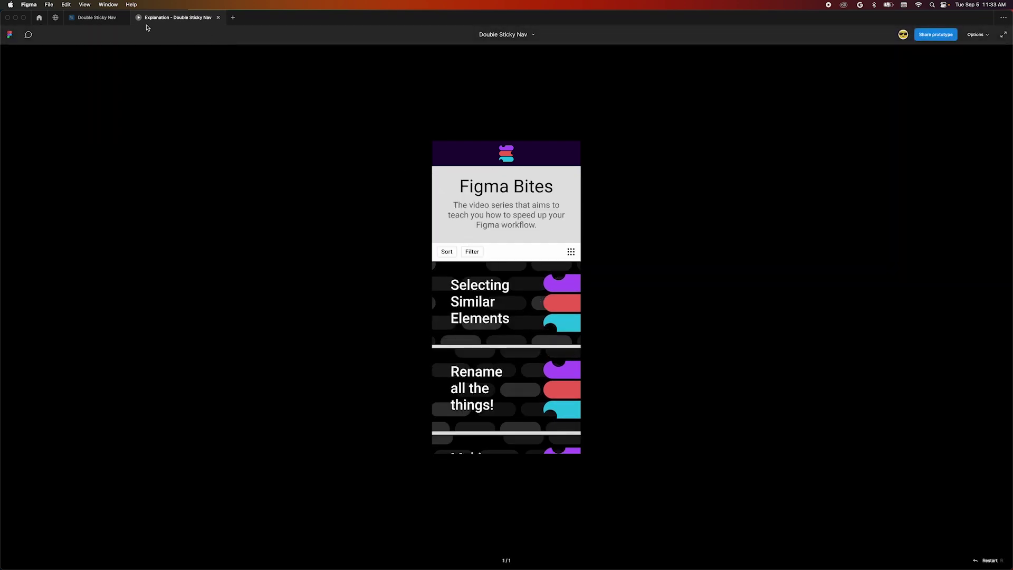
pyautogui.click(100, 17)
# Set the Figma Bites Nav Prototype frame's canvas stacking to First on top
pyautogui.click(393, 125)
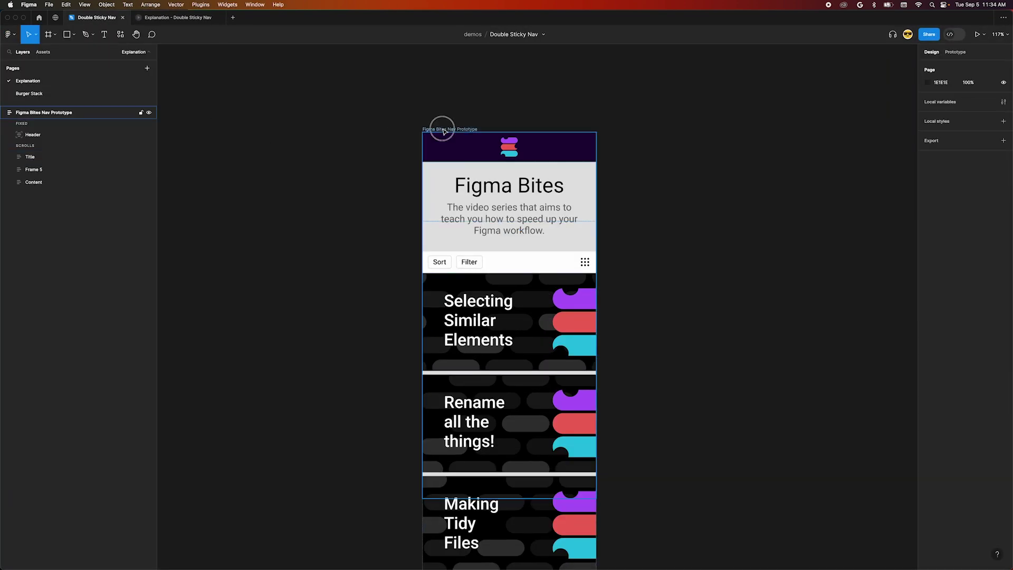
pyautogui.click(444, 130)
pyautogui.click(1003, 182)
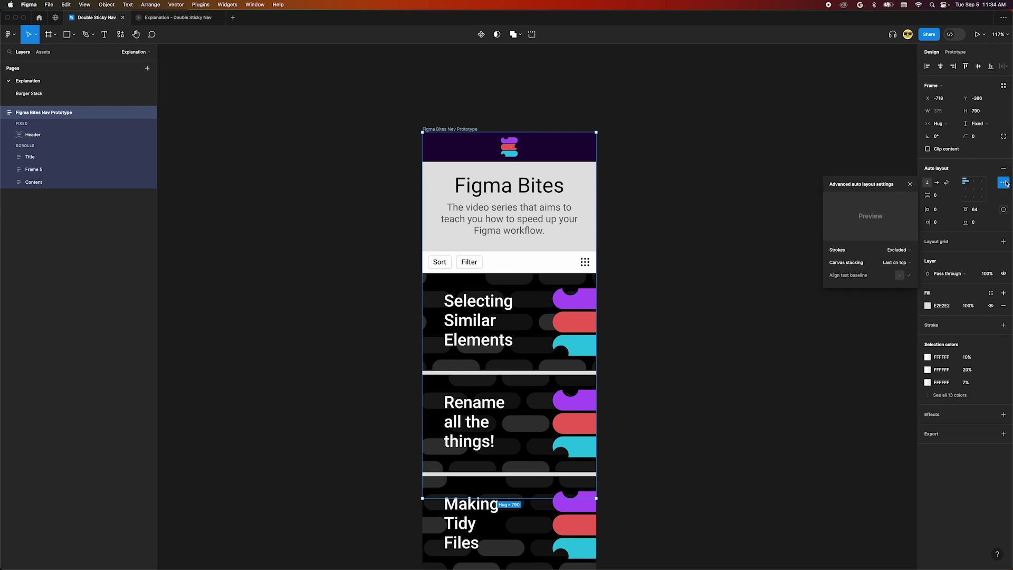
pyautogui.click(896, 264)
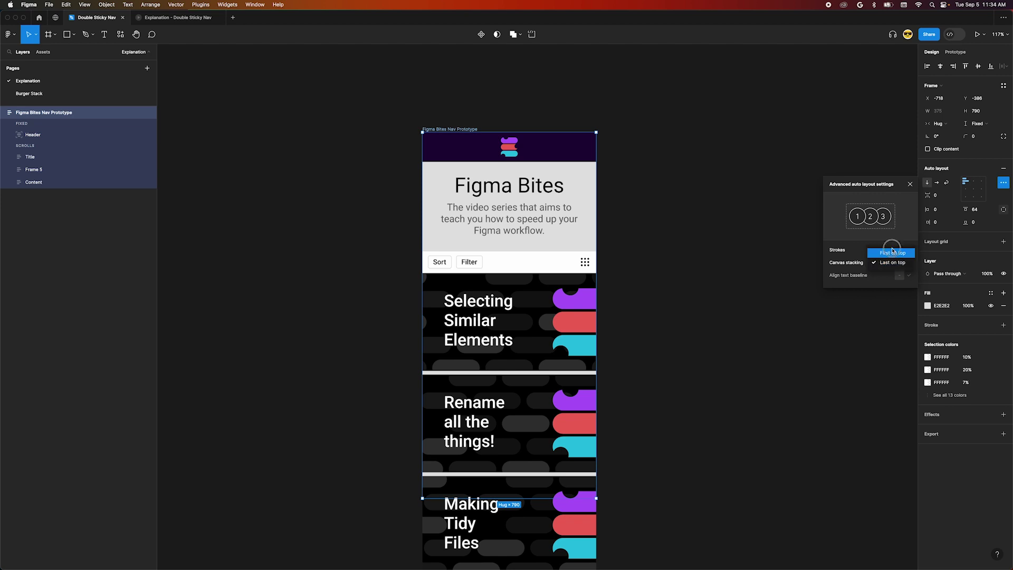
pyautogui.click(893, 253)
pyautogui.click(726, 174)
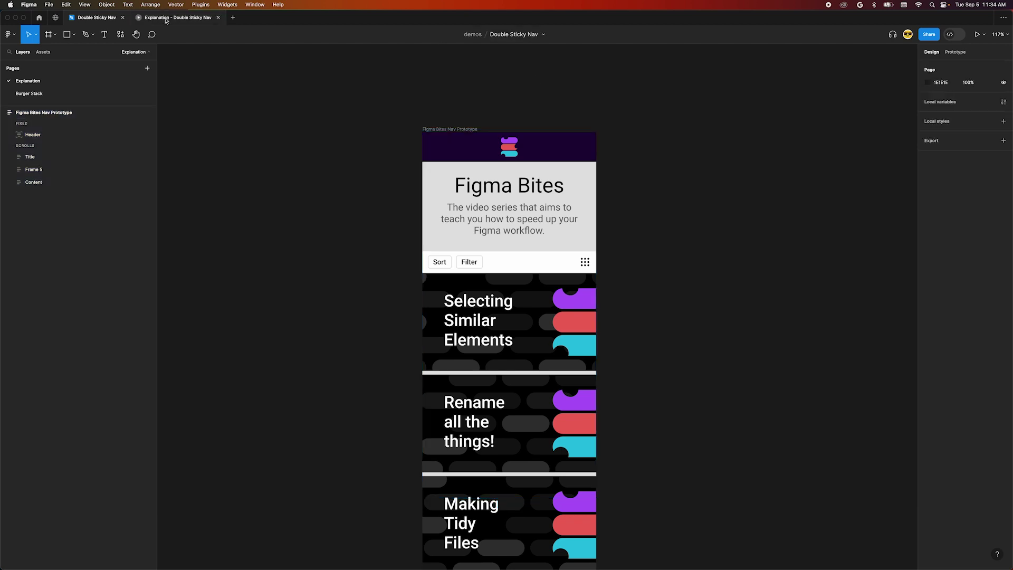
# Test the scrolling in the prototype preview, then advance to the Burger Stack prototype
pyautogui.click(187, 18)
pyautogui.scroll(-10, 516, 302)
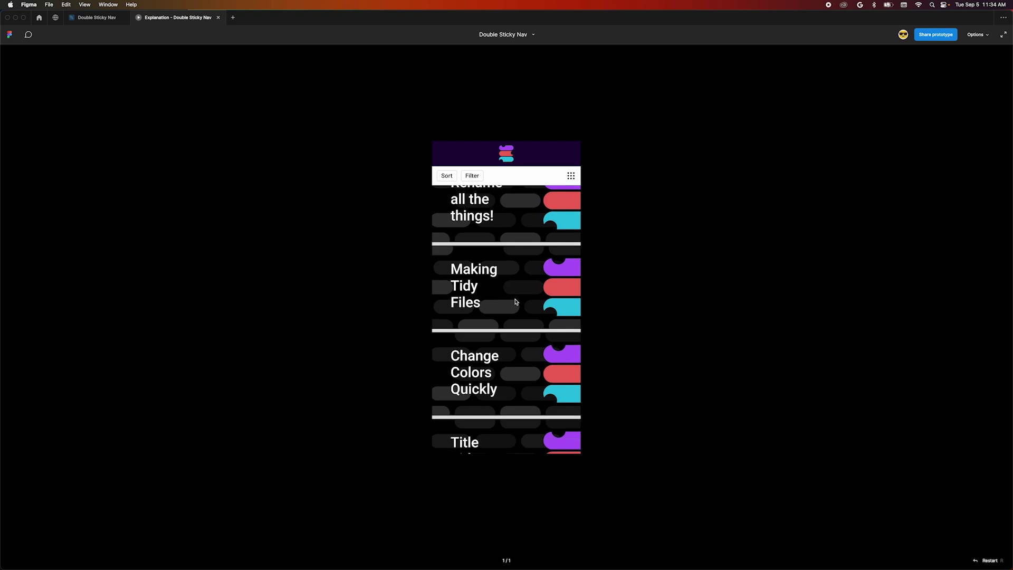
pyautogui.press('r')
pyautogui.scroll(-10, 517, 302)
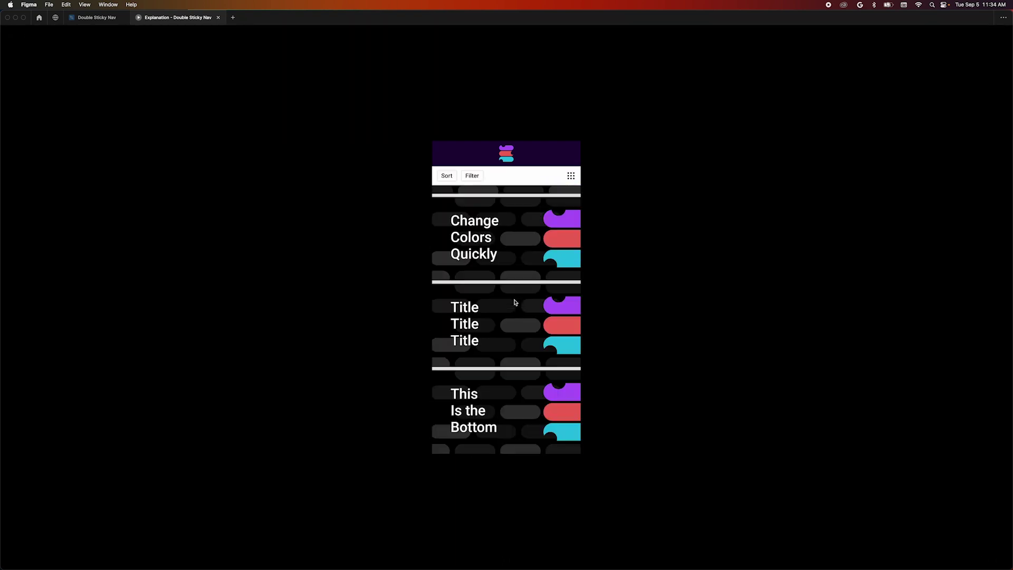
pyautogui.press('r')
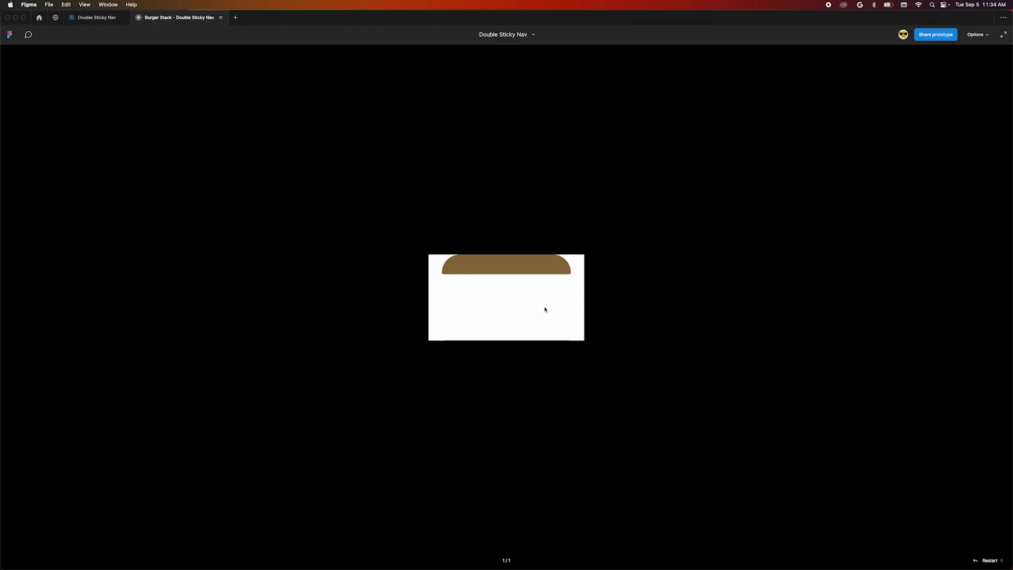
pyautogui.scroll(-8, 545, 309)
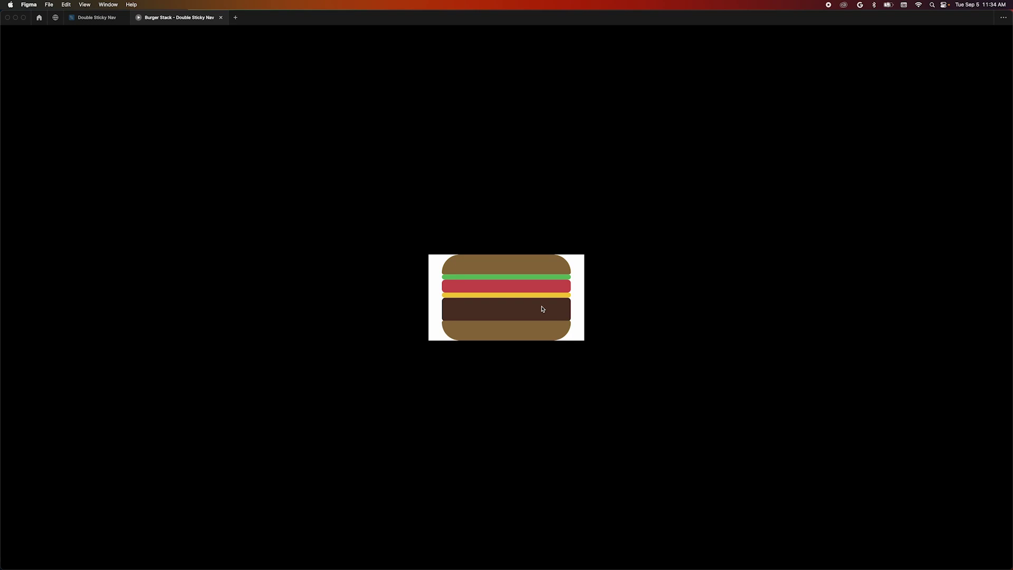
pyautogui.scroll(8, 543, 309)
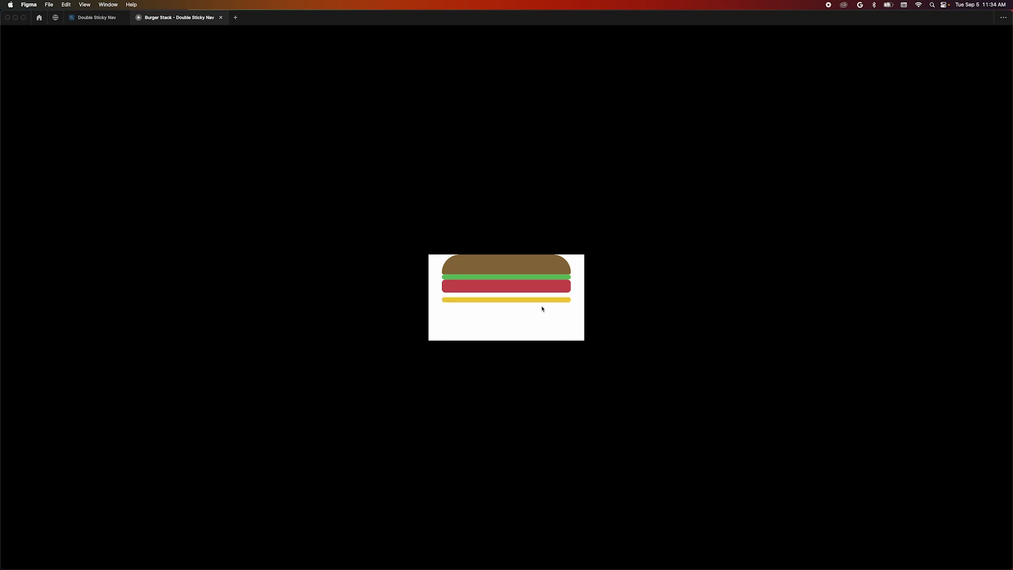
pyautogui.scroll(3, 543, 309)
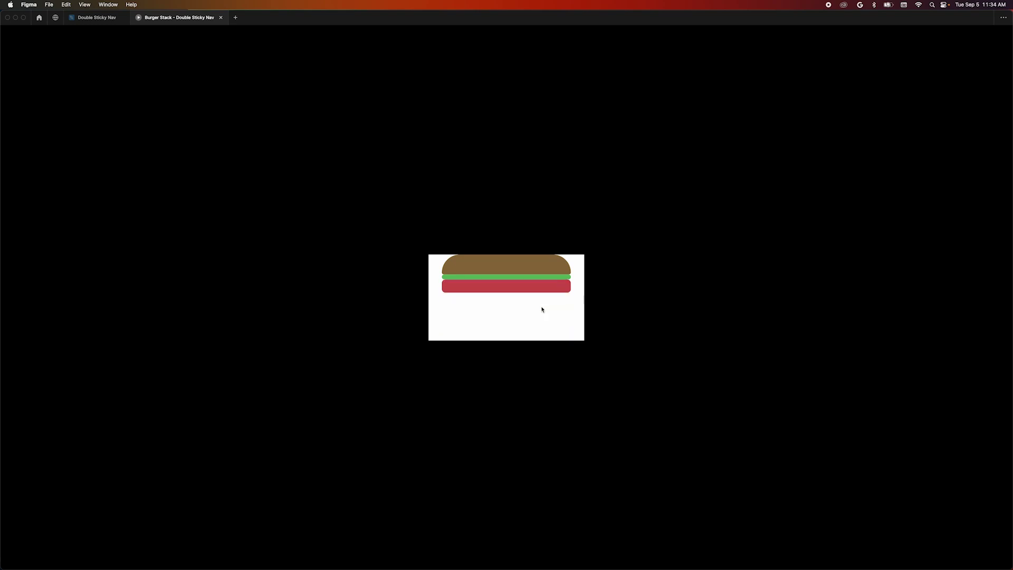